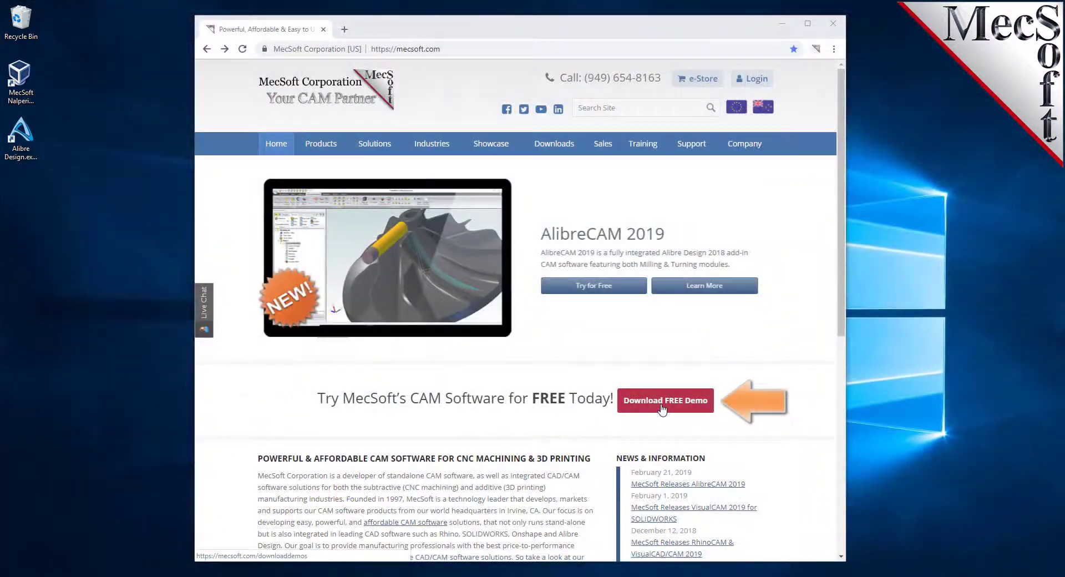
Fill in the free demo form requesting AlibreCAM and FreeMILL, agreeing to the privacy policy.
{"action": "left_click", "coordinate": [661, 409]}
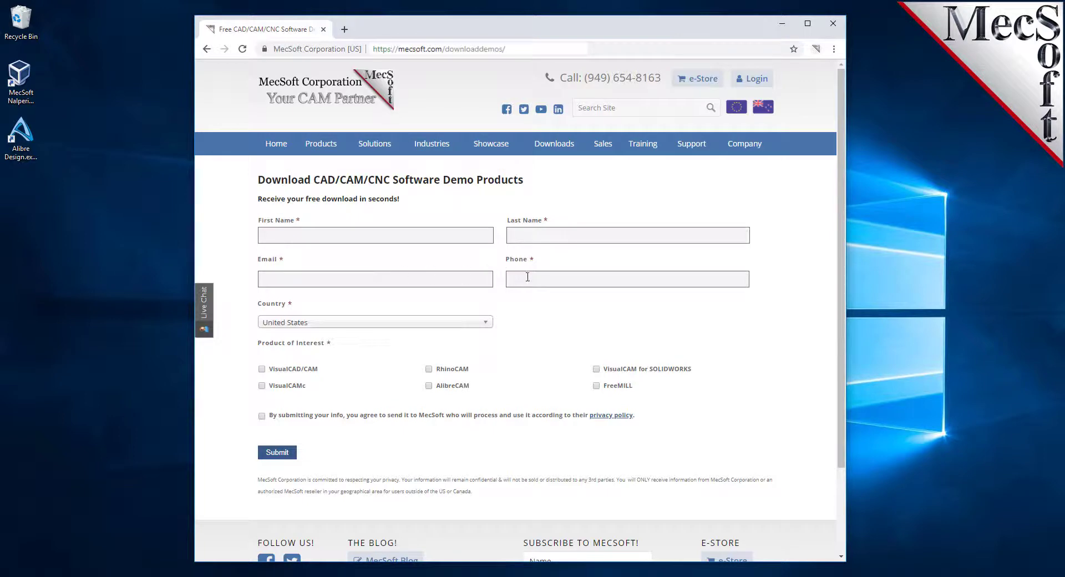
{"action": "left_click", "coordinate": [596, 385]}
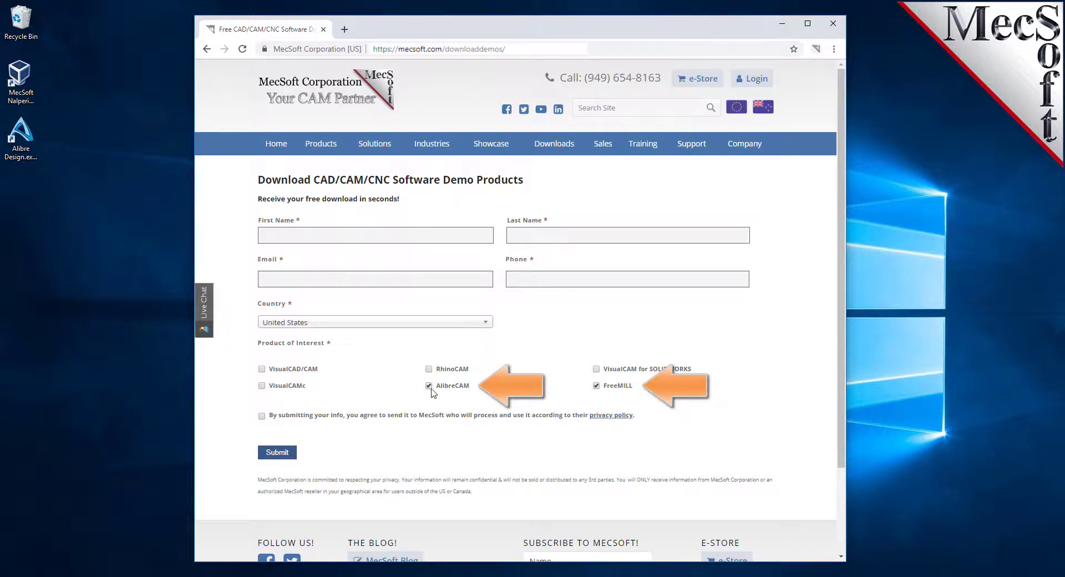
{"action": "left_click", "coordinate": [262, 415]}
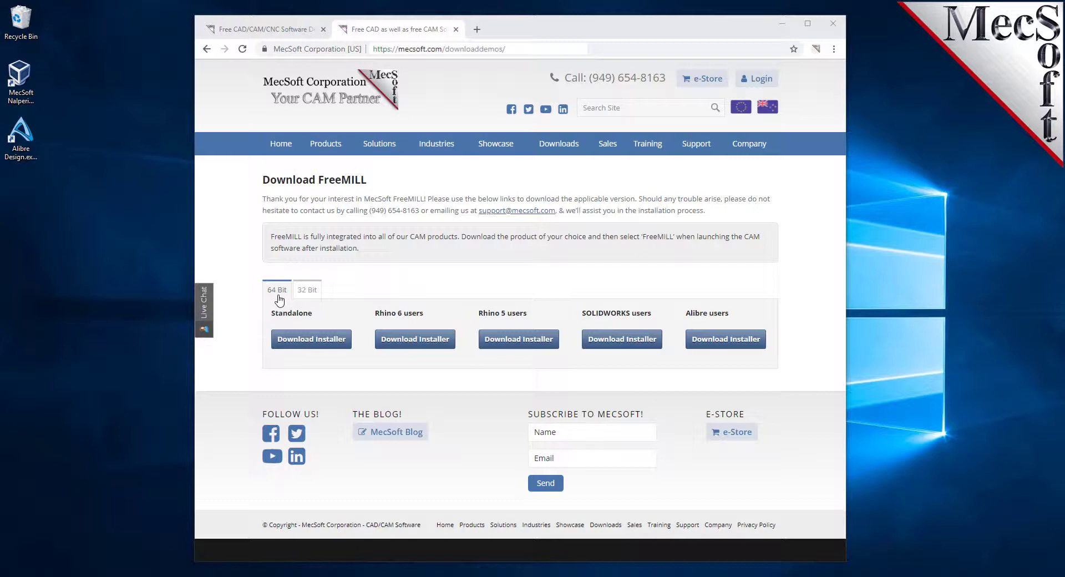
Download the 64-bit installer for Alibre users (AlibreCAM 8.0.418) to the desktop.
{"action": "left_click", "coordinate": [721, 345]}
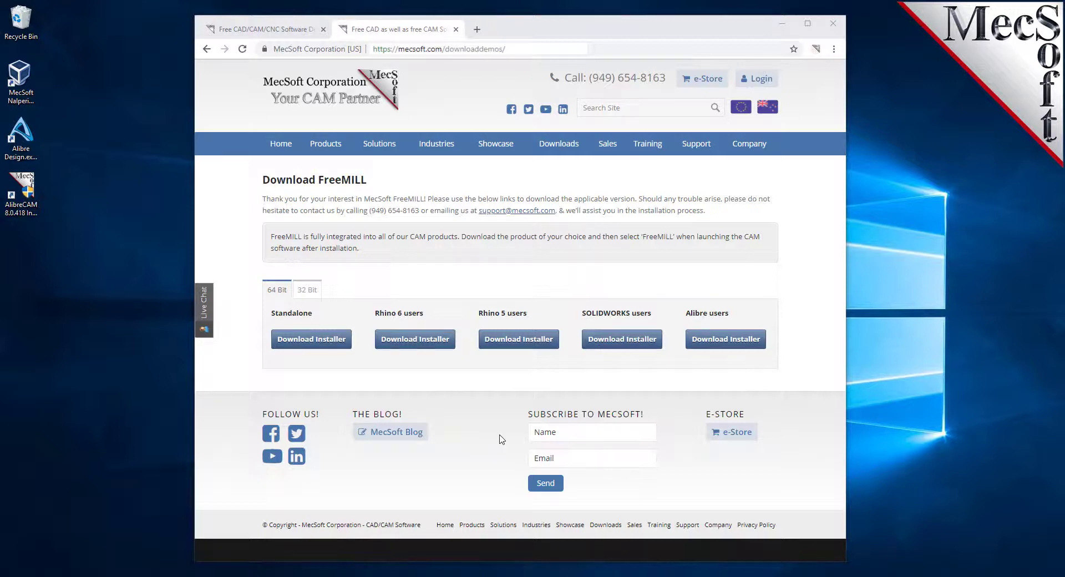
Launch the AlibreCAM installer and keep the default MecSoft Corporation installation folder.
{"action": "left_click", "coordinate": [24, 208]}
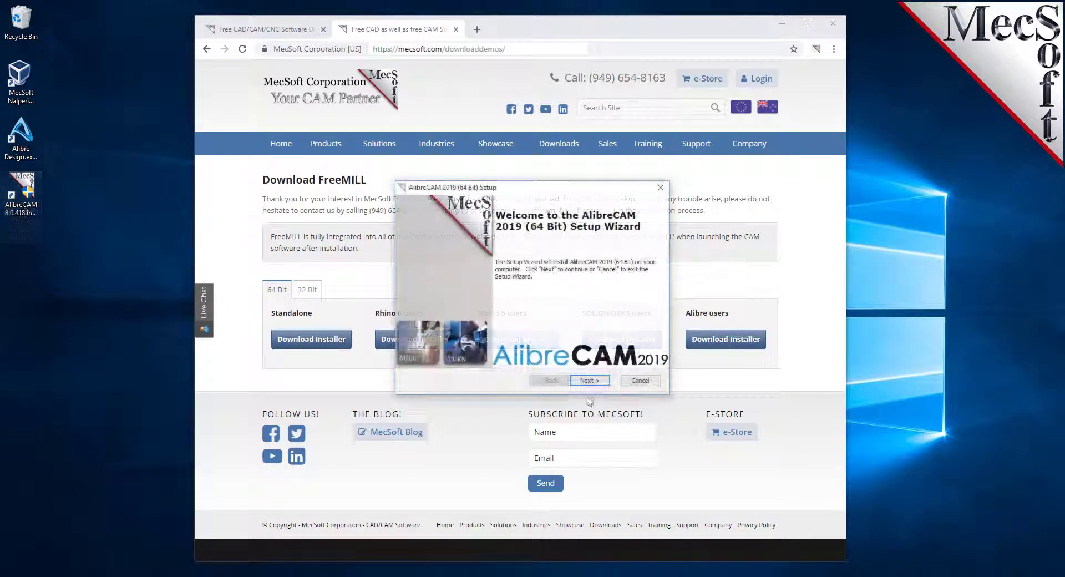
{"action": "left_click", "coordinate": [587, 382]}
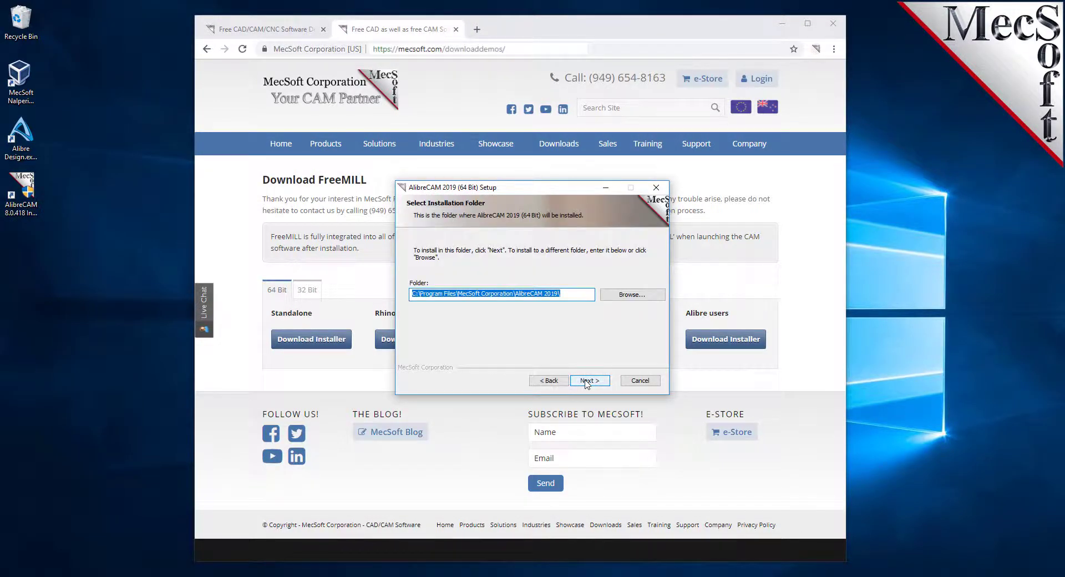
{"action": "left_click", "coordinate": [586, 382]}
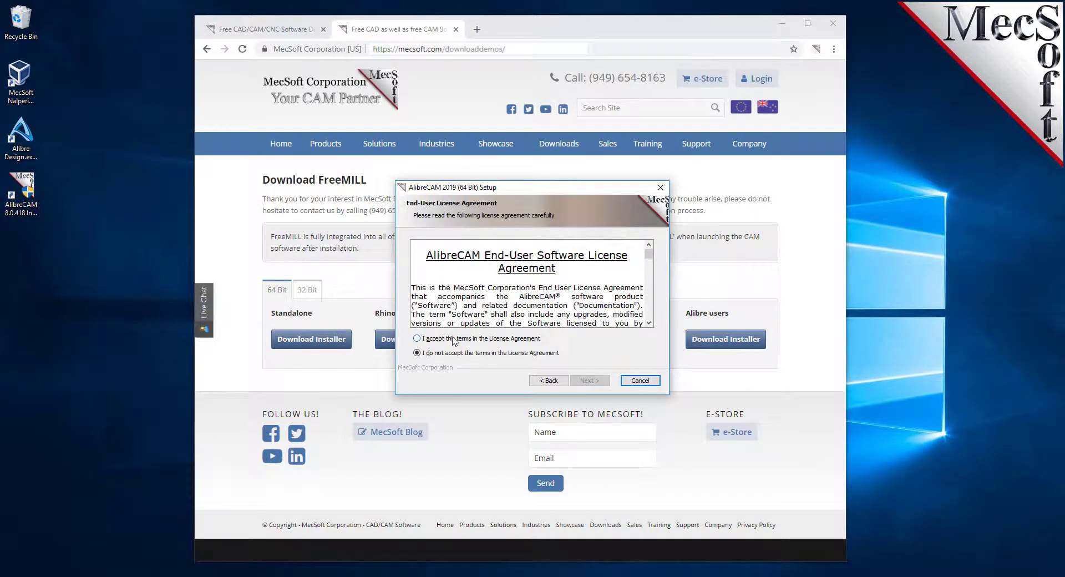
Accept the license agreement and start installing AlibreCAM 2019 (64 Bit).
{"action": "left_click", "coordinate": [453, 338]}
{"action": "left_click", "coordinate": [589, 382]}
{"action": "left_click", "coordinate": [589, 384]}
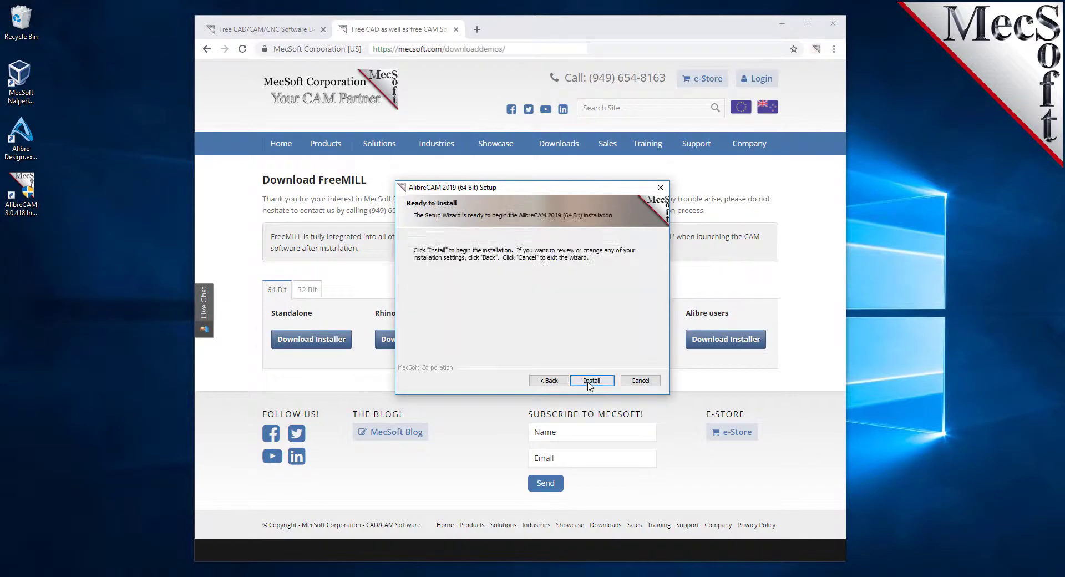
{"action": "left_click", "coordinate": [592, 382]}
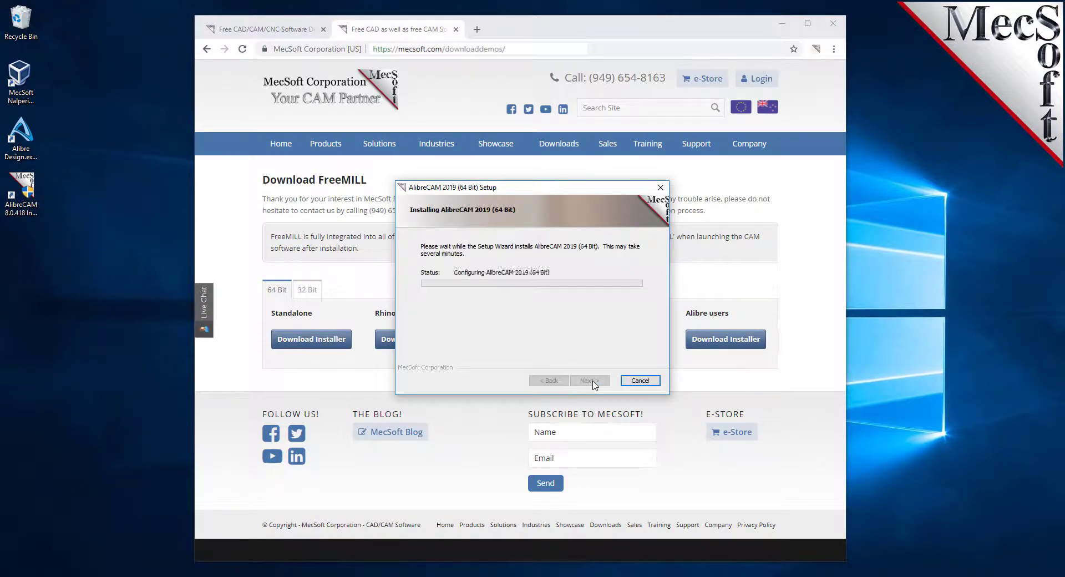